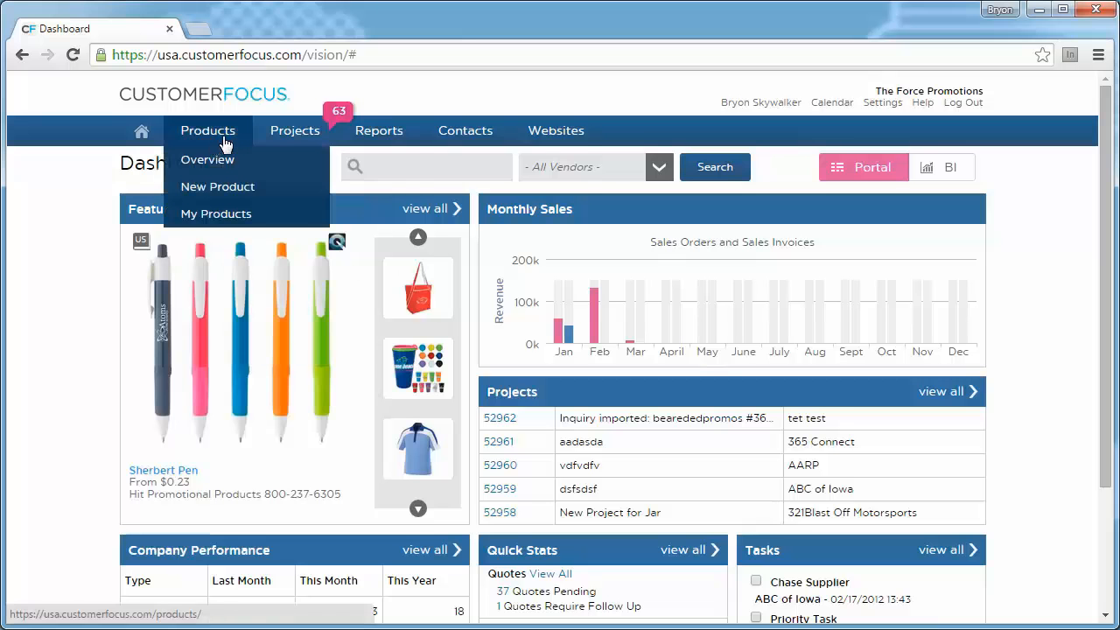
- Go to the websites overview and start creating a new STORE
mouse_move(554, 142)
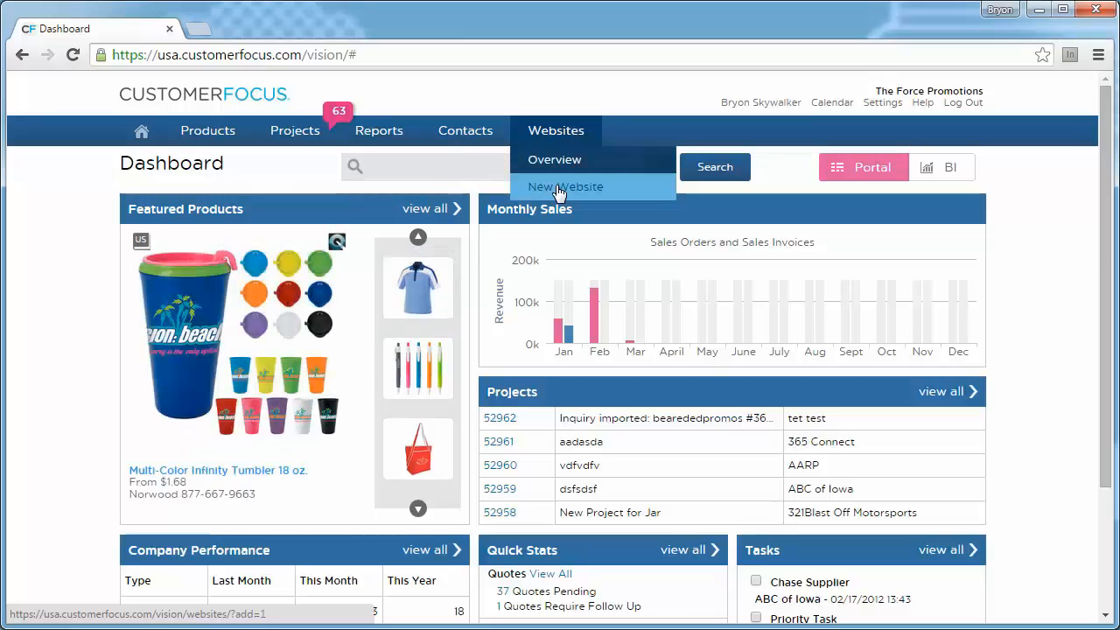
left_click(556, 133)
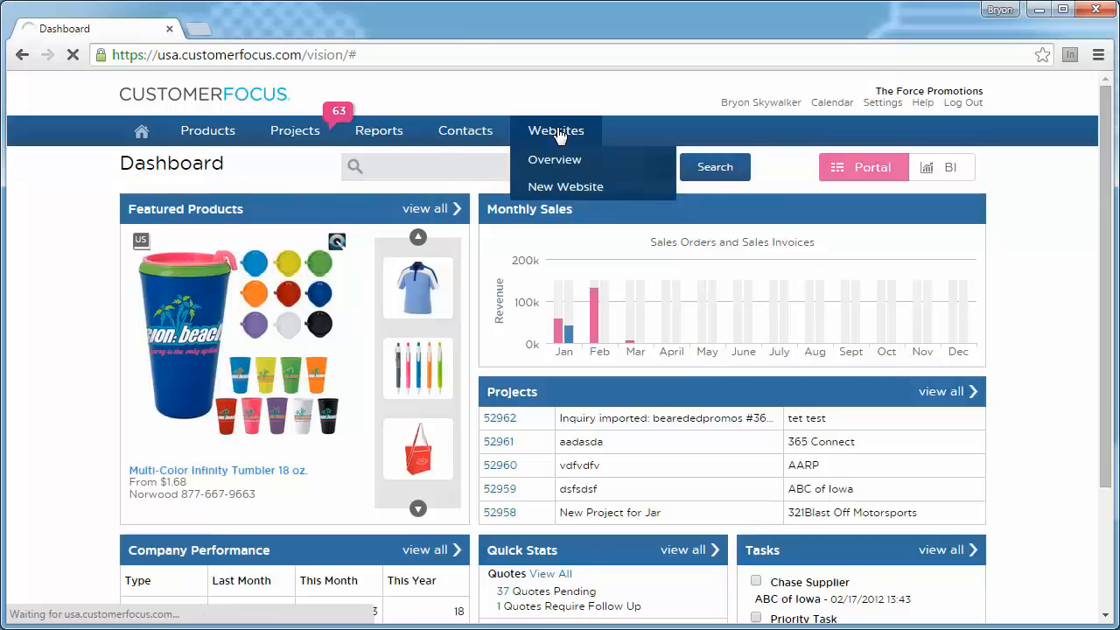
mouse_move(558, 135)
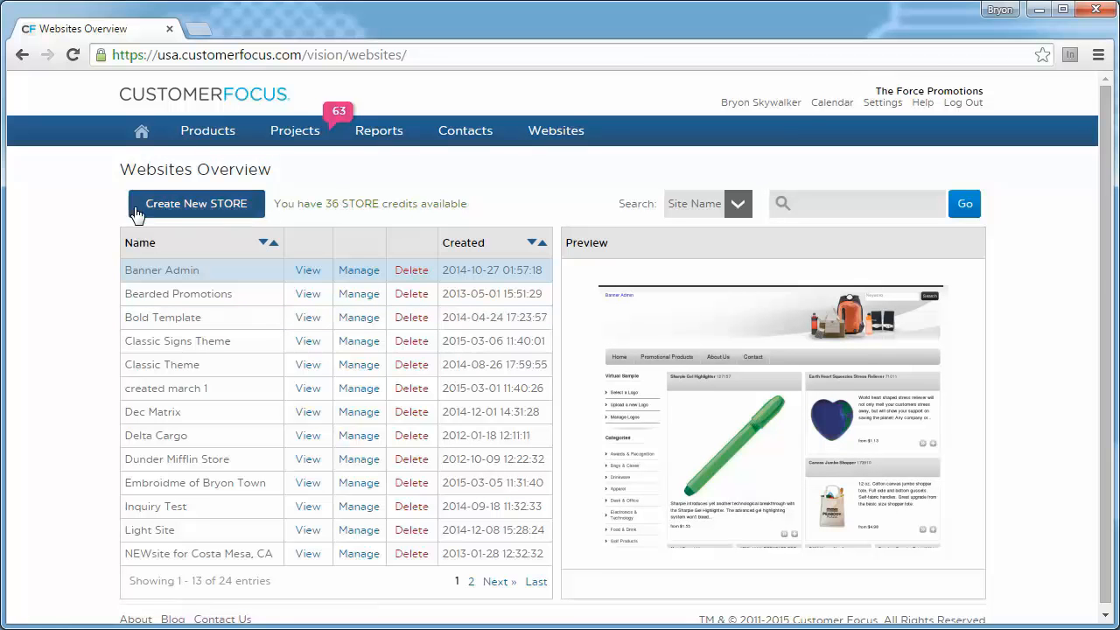
left_click(198, 206)
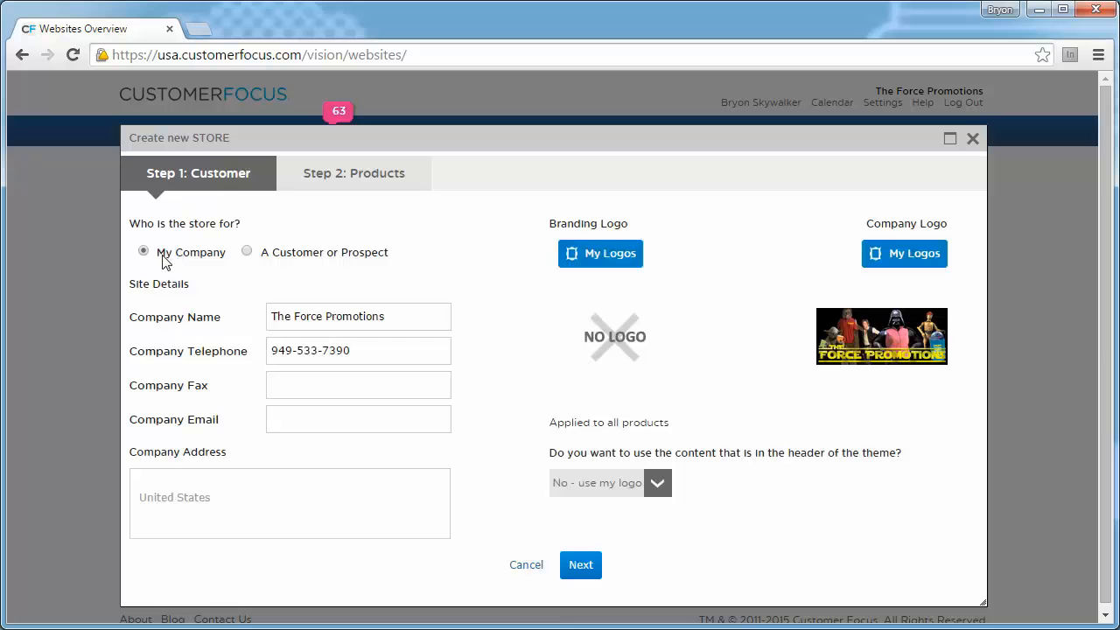
- Review the My Company site details for the new store and enter the company's email address
left_click_drag(407, 321, 115, 327)
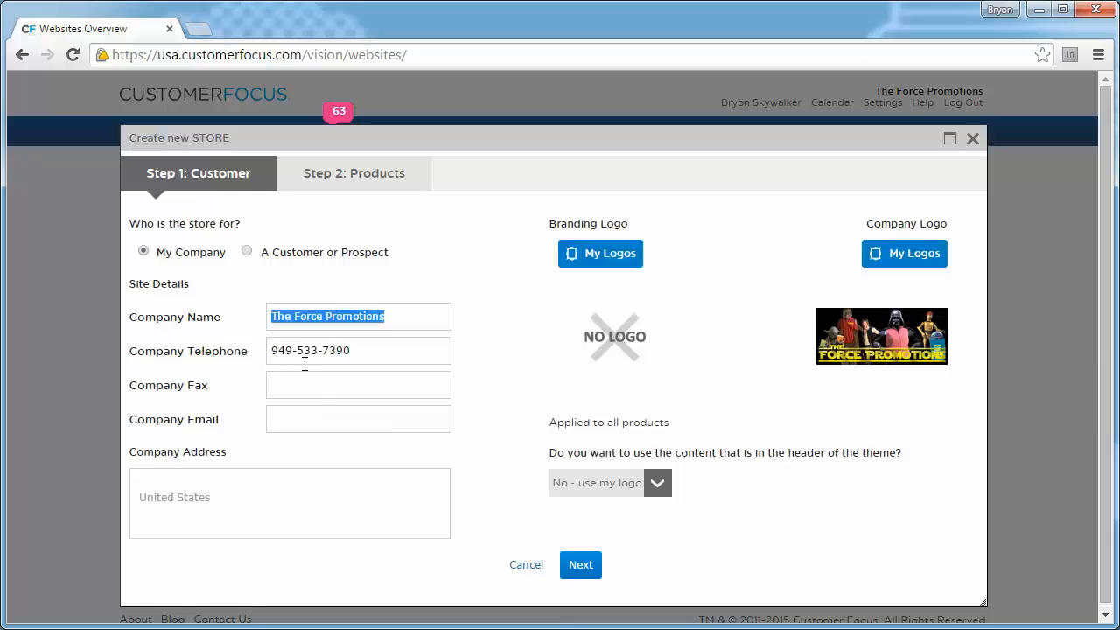
left_click_drag(392, 354, 189, 366)
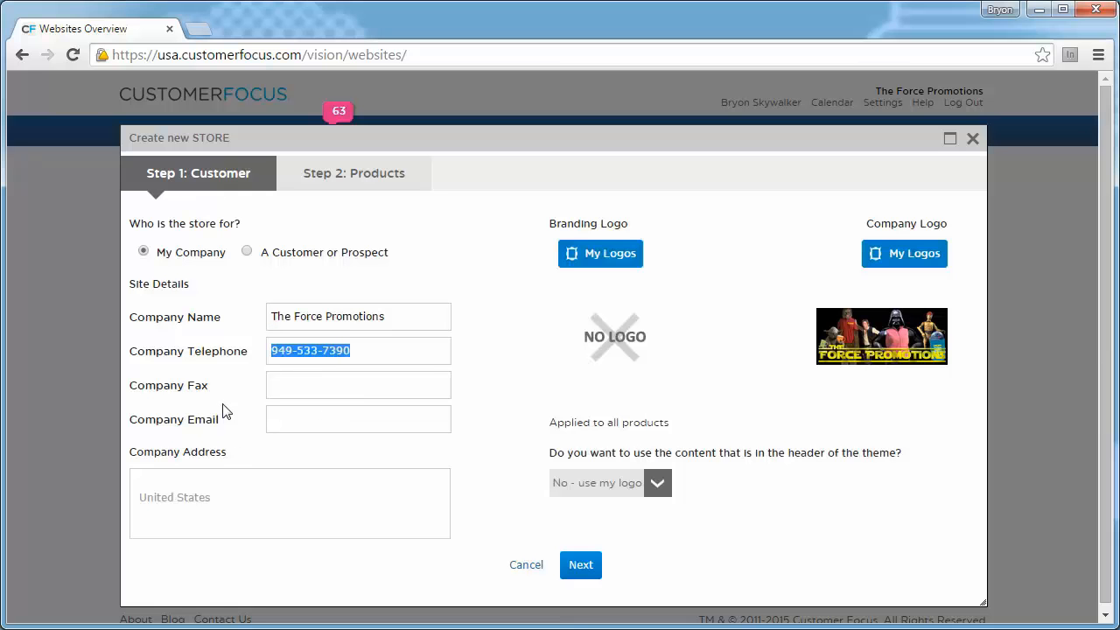
left_click(296, 408)
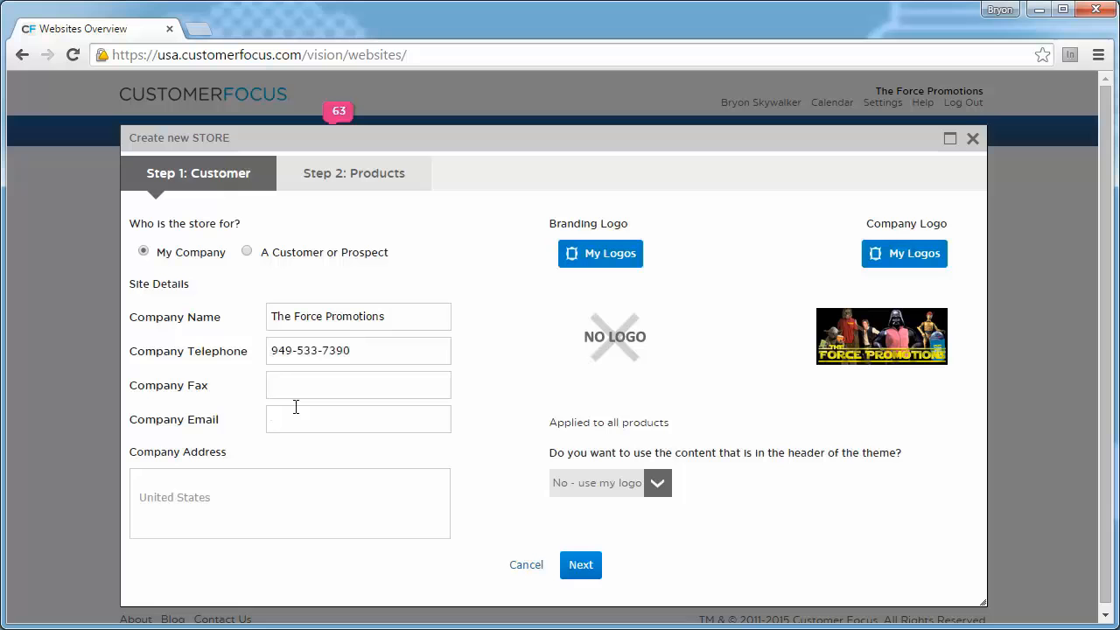
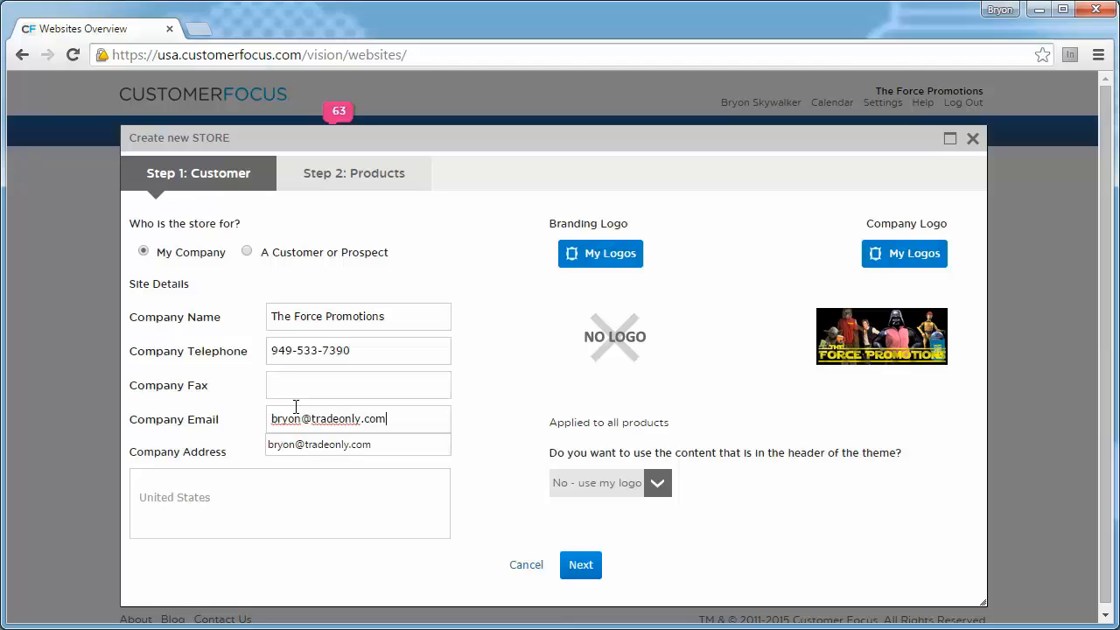
key("Tab")
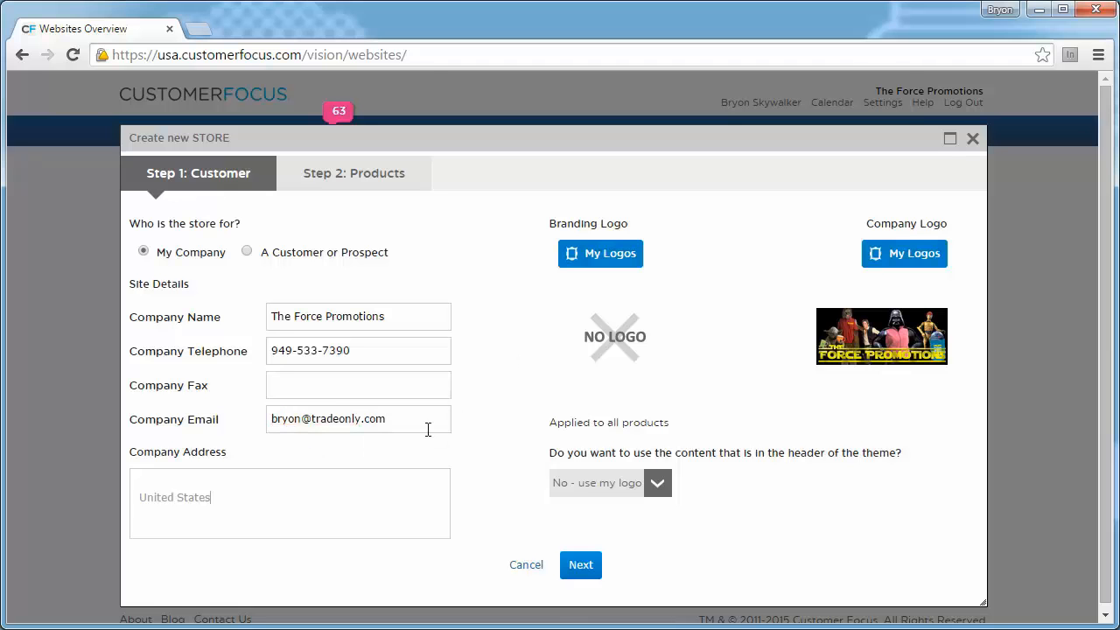
left_click_drag(265, 500, 35, 487)
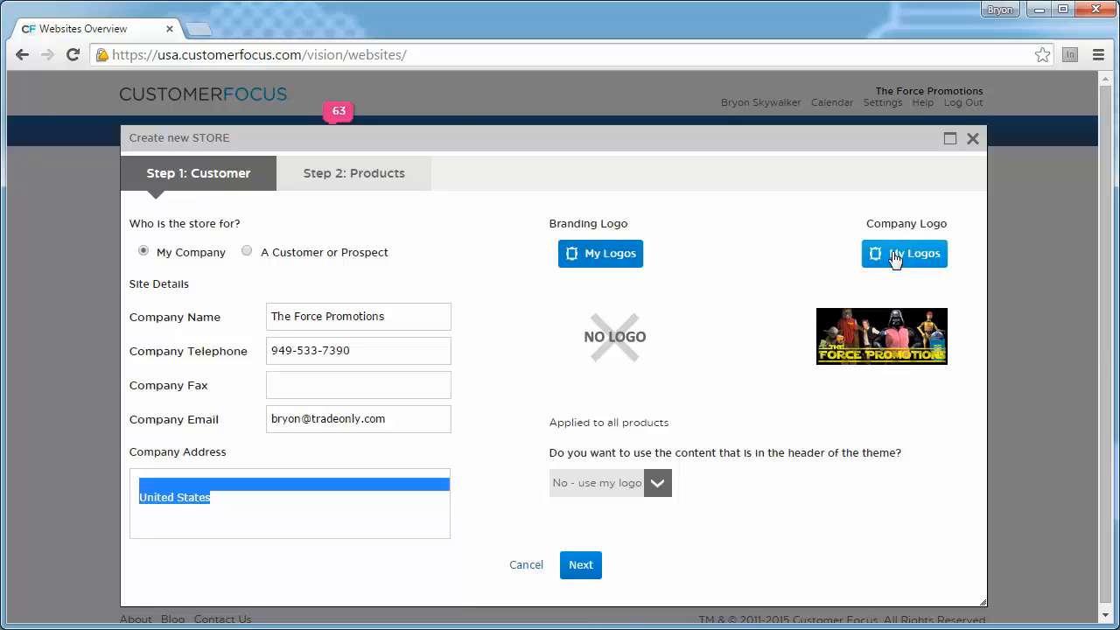
- Browse the saved logos available for the store's branding logo and close the list
left_click(617, 254)
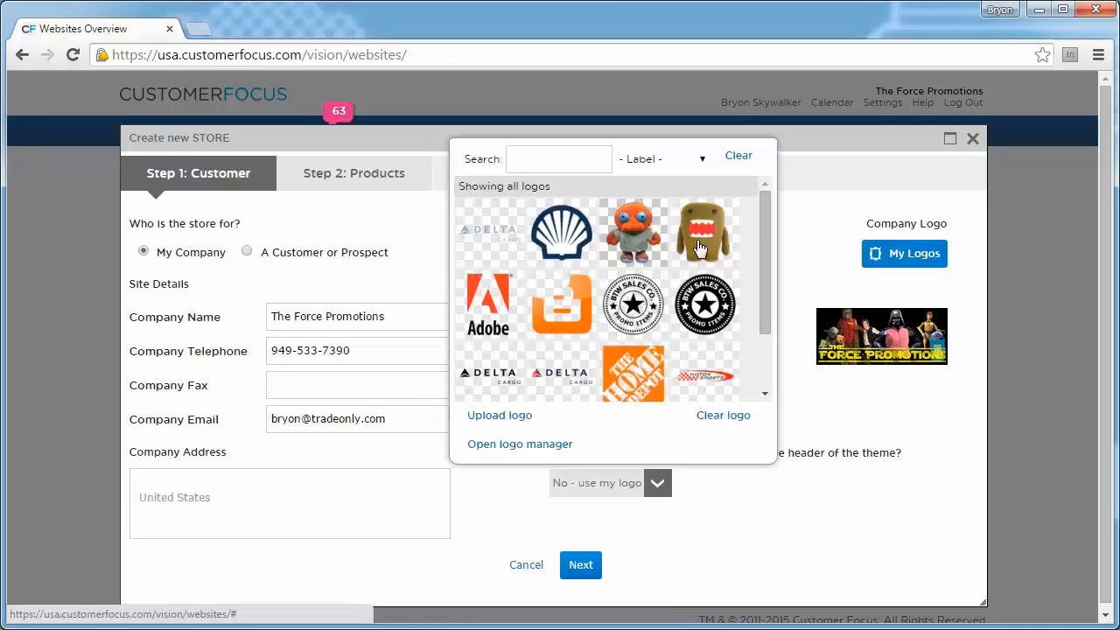
scroll(726, 262, "down", 2)
left_click(795, 205)
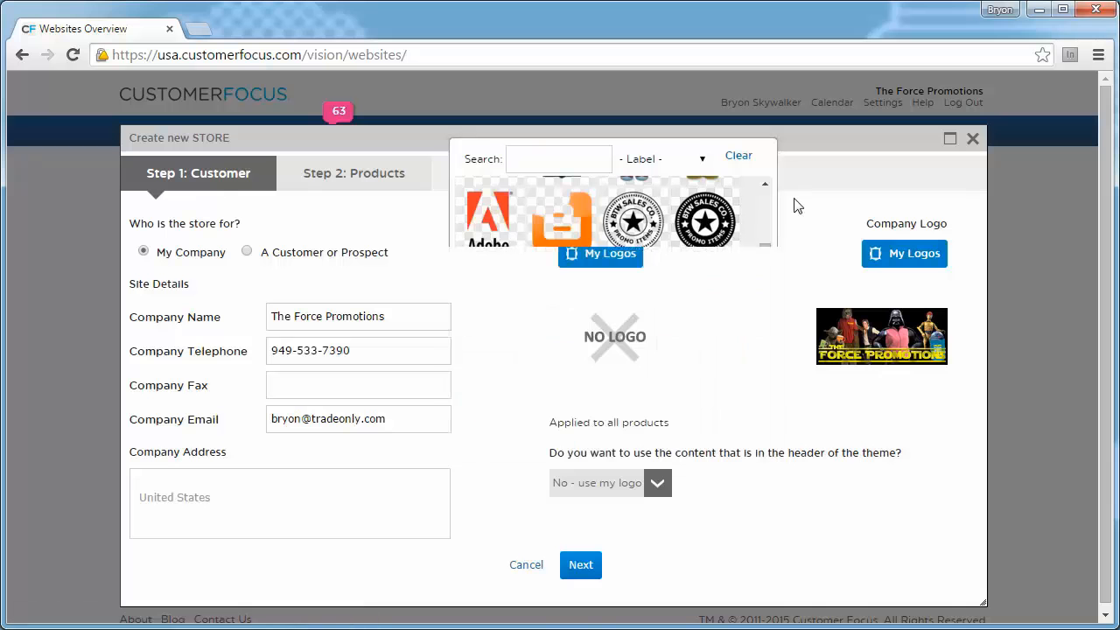
- Make the store for a customer or prospect, find Home Depot by searching for "home de", and select that customer
left_click(249, 252)
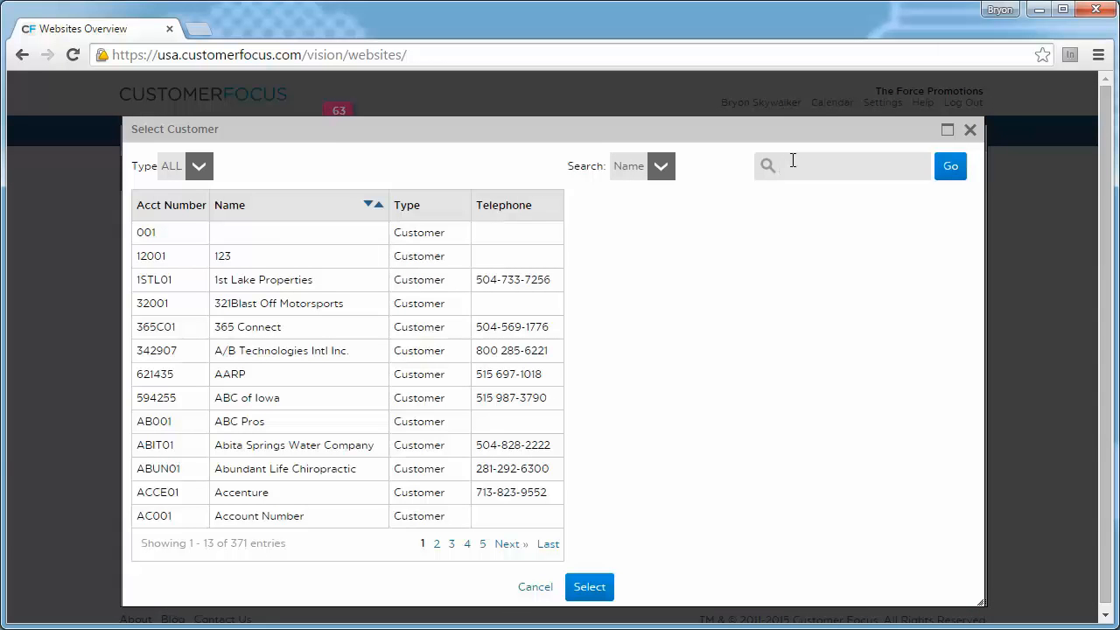
type("home de")
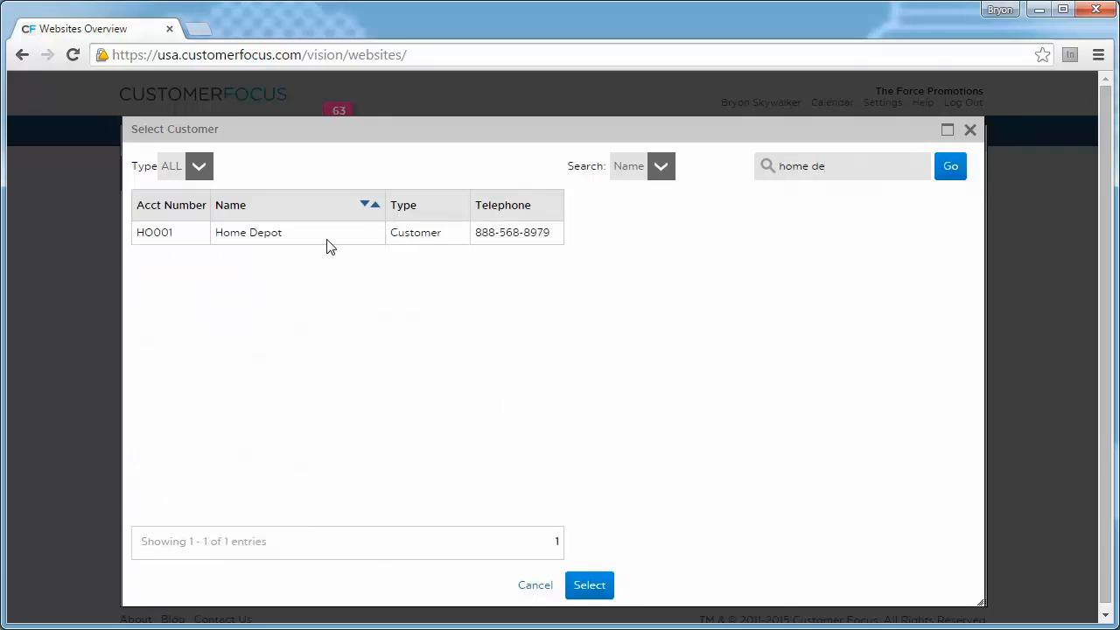
left_click(325, 238)
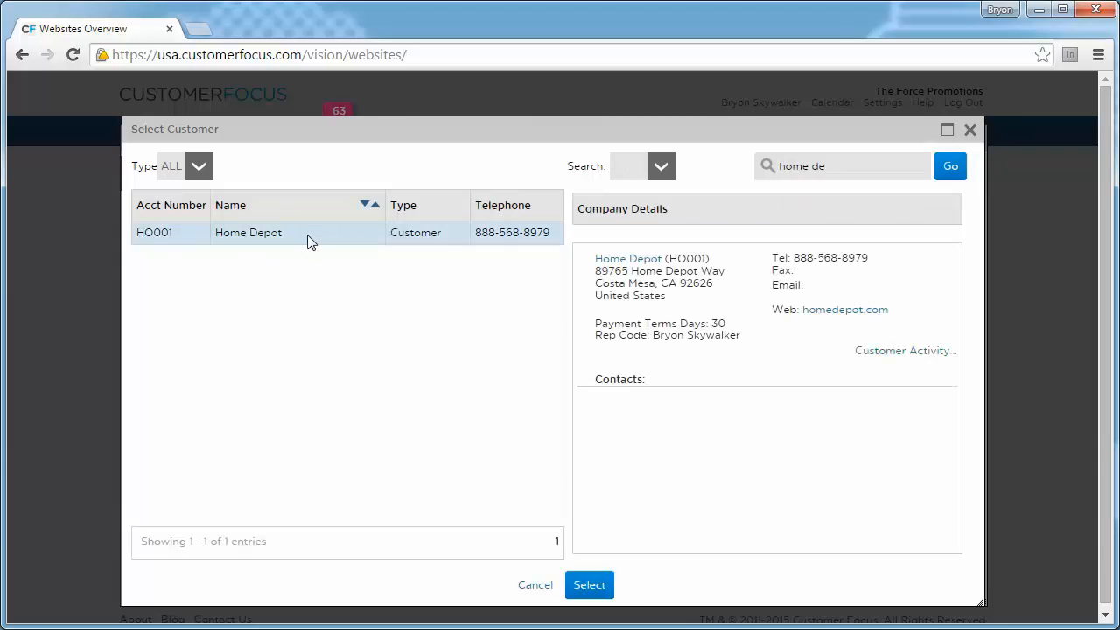
left_click(589, 588)
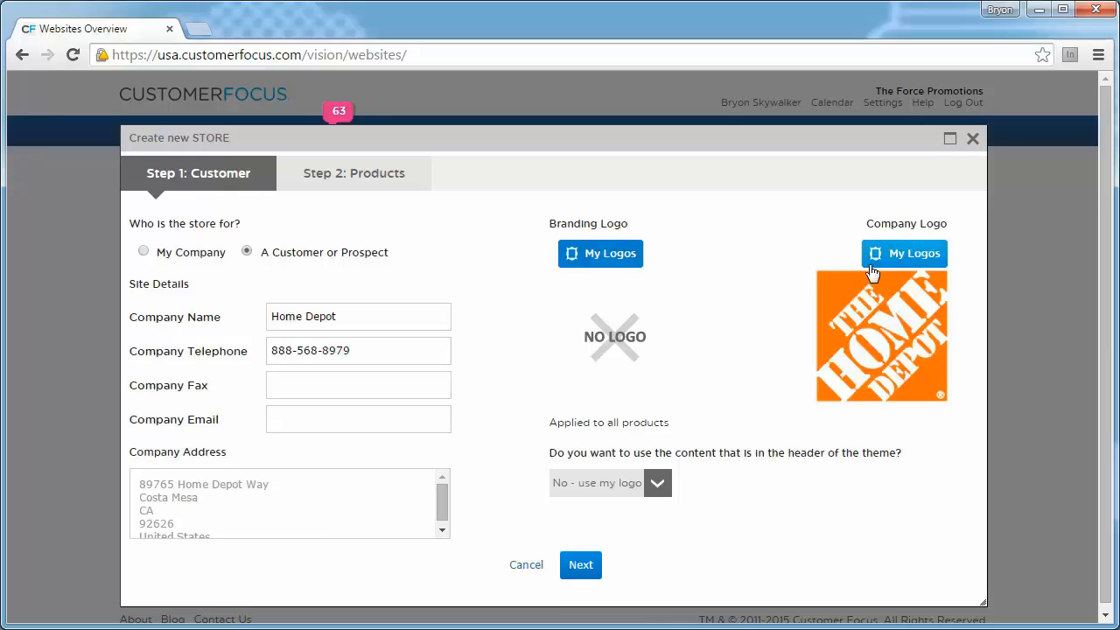
- Use the Home Depot logo as the branding logo and fill in the company's email address
left_click(578, 256)
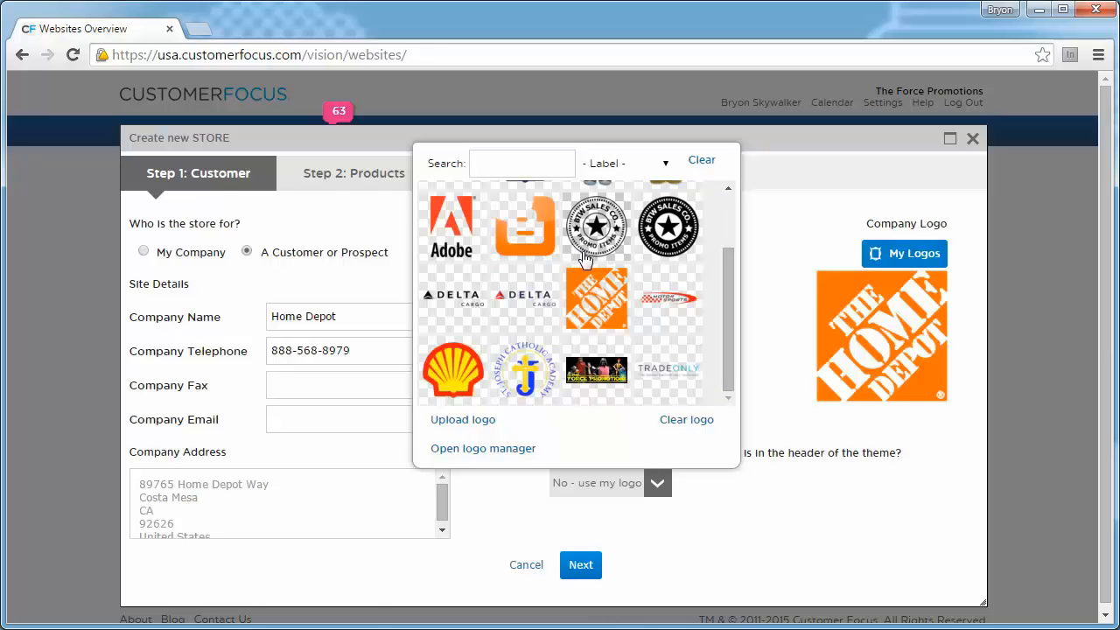
left_click(603, 294)
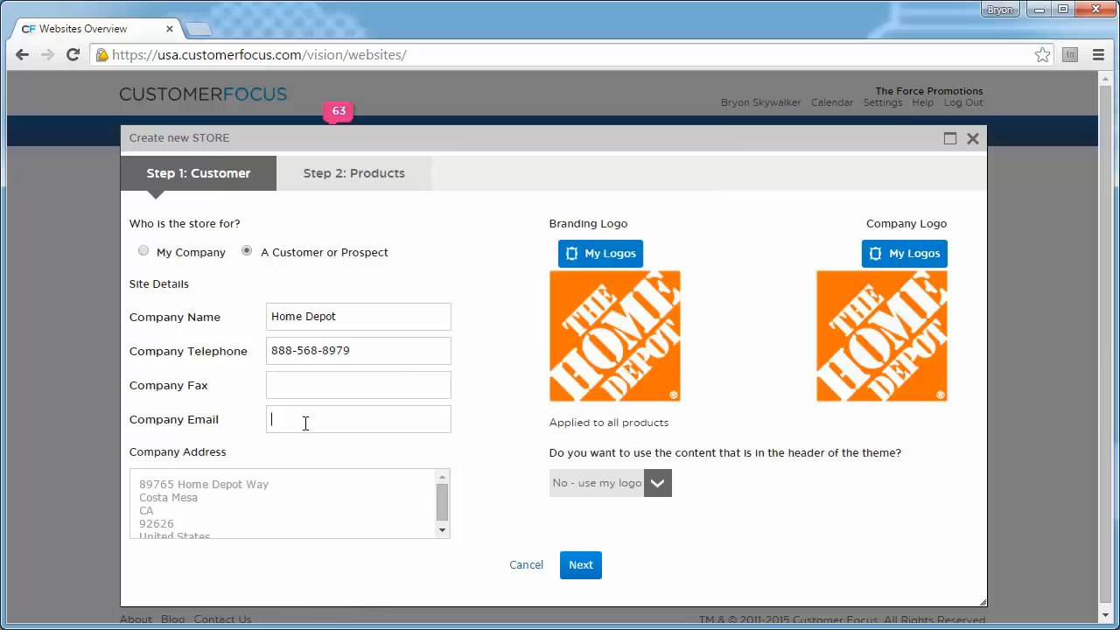
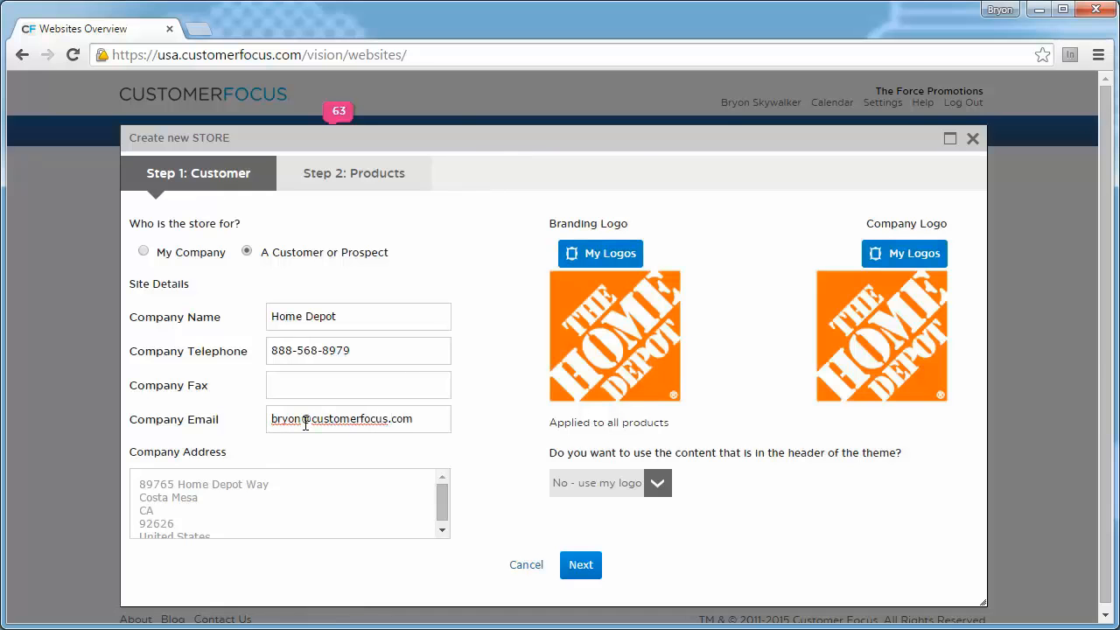
- Proceed to the product setup of the new store and choose the Squares template
left_click(348, 171)
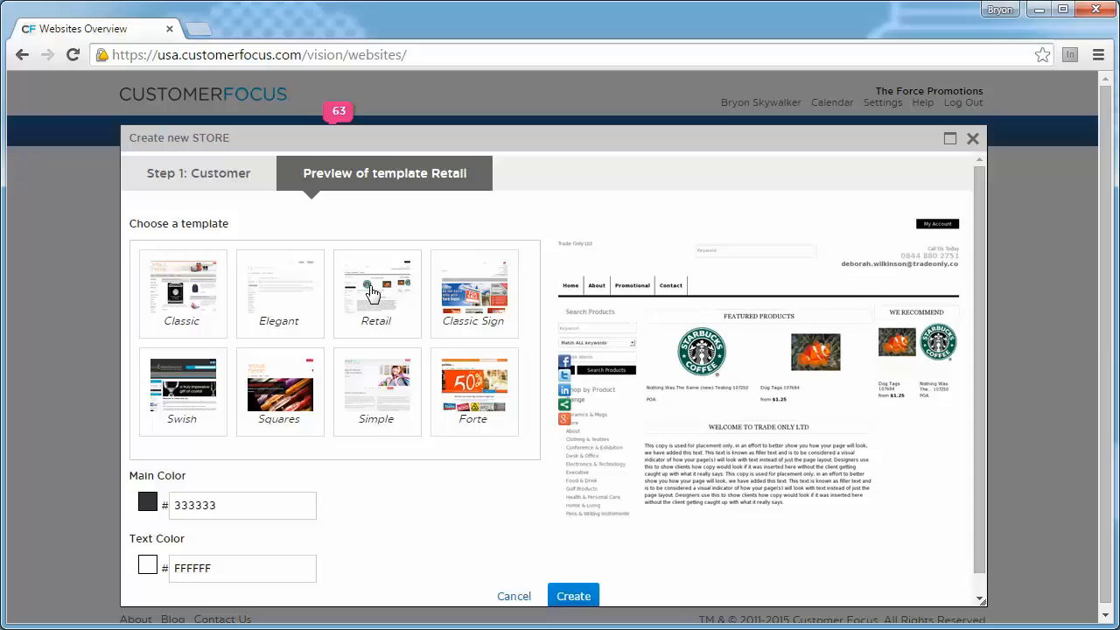
left_click(267, 400)
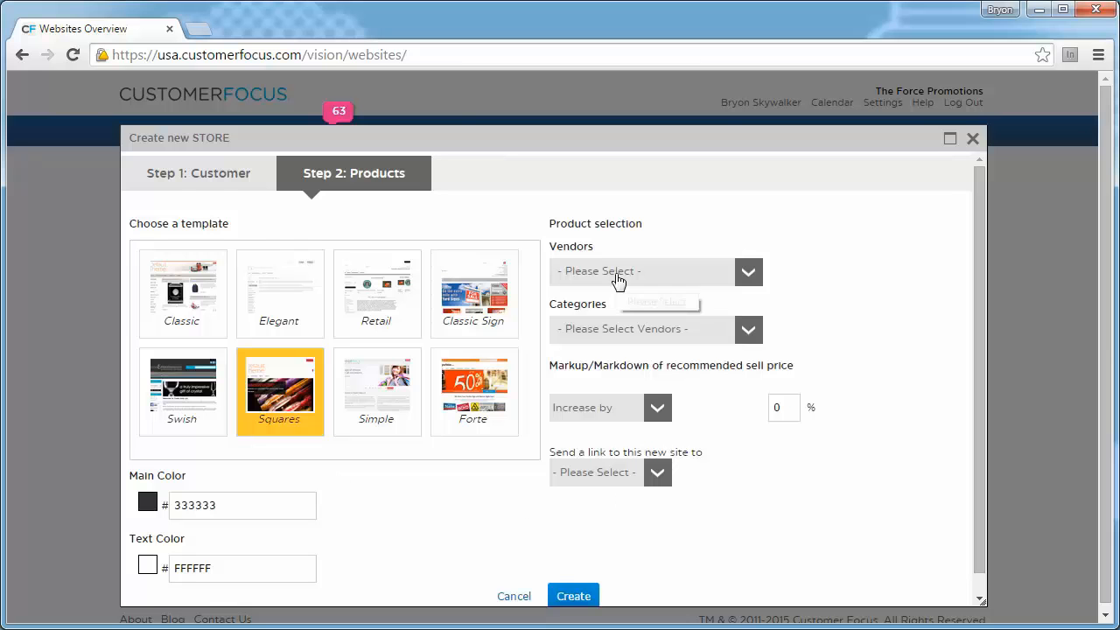
- Select ADG Promo, ADG Promotional Products and Admints & Zagabor as the store's vendors
left_click(744, 273)
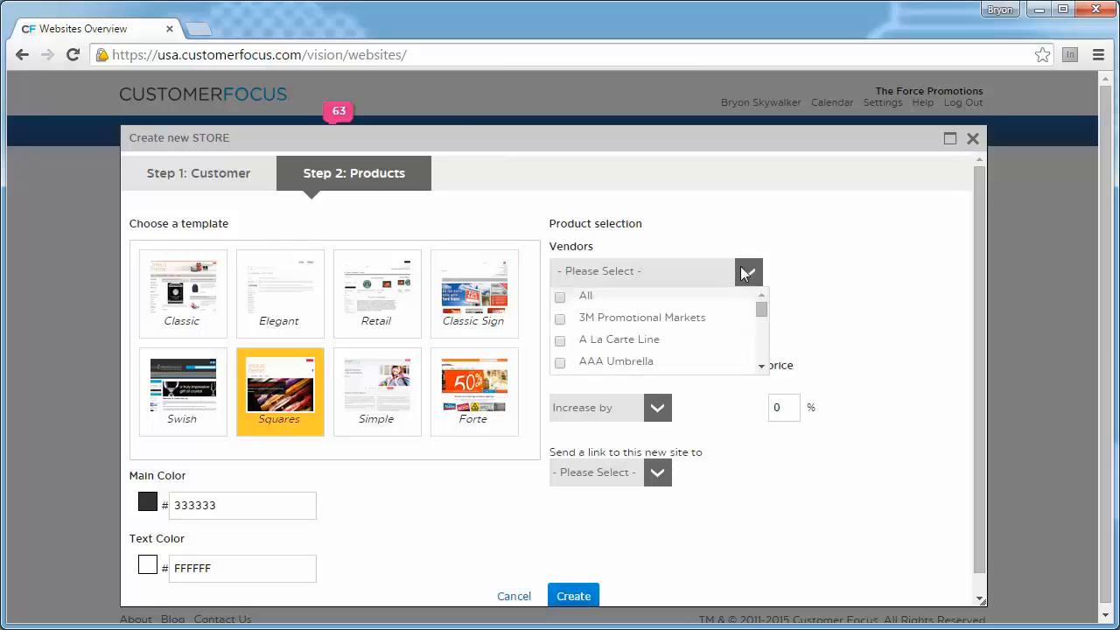
scroll(700, 324, "down", 2)
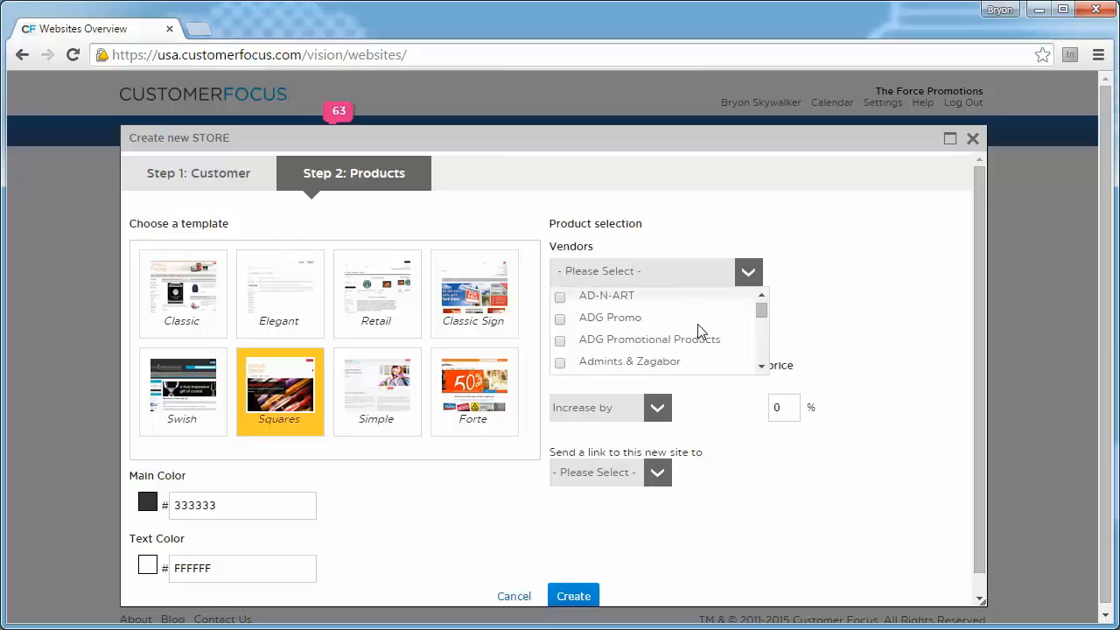
left_click(560, 319)
left_click(560, 340)
left_click(560, 362)
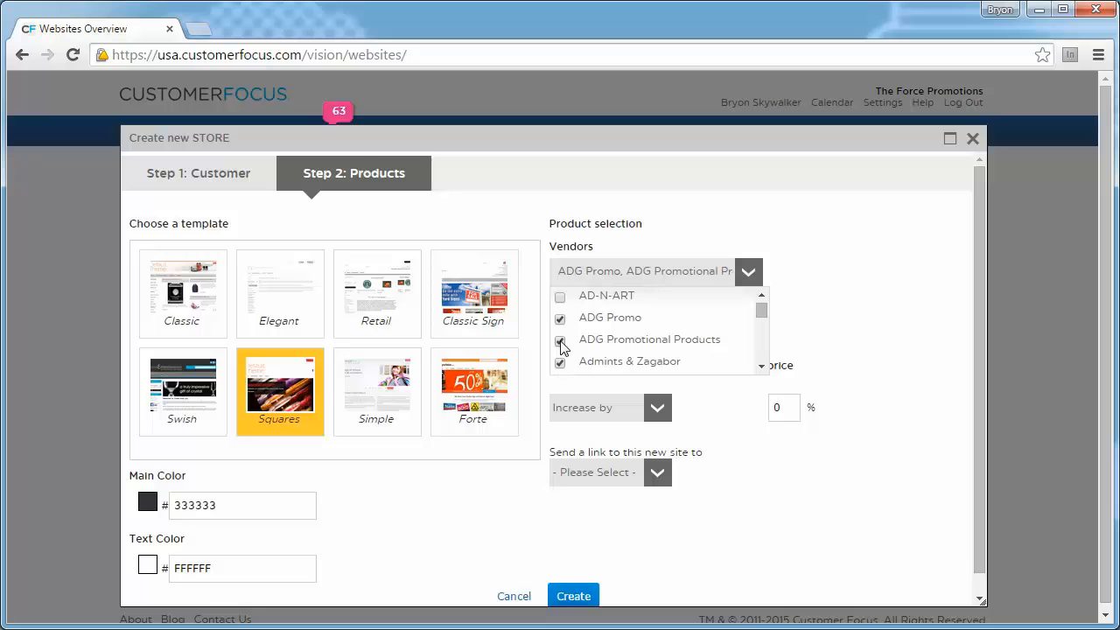
left_click(807, 268)
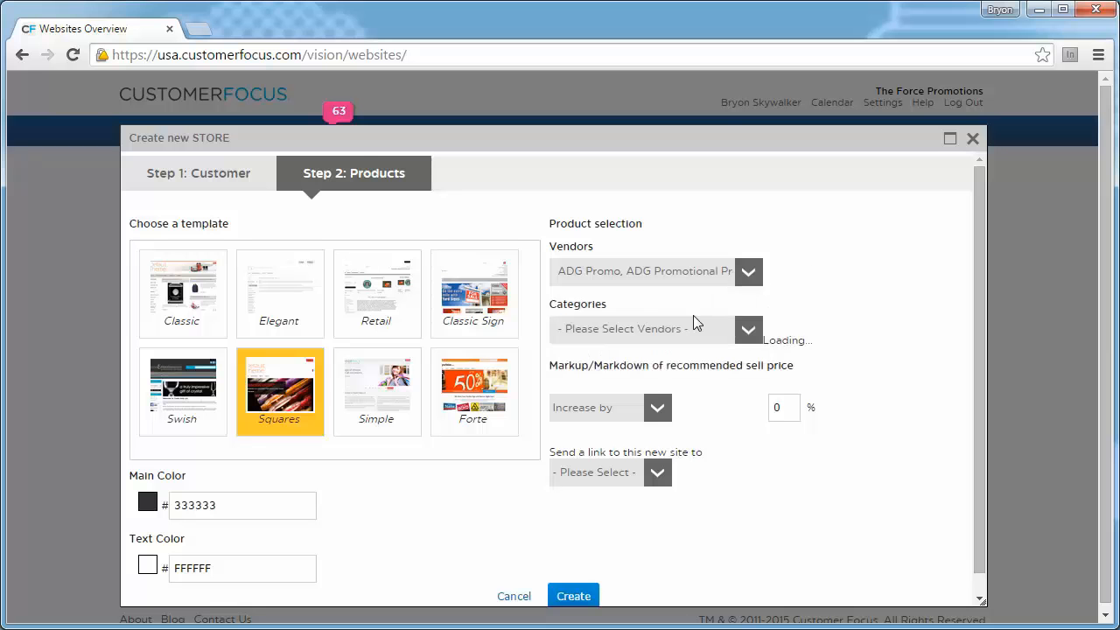
- Look through the product categories offered for the selected vendors
left_click(751, 333)
scroll(718, 385, "down", 5)
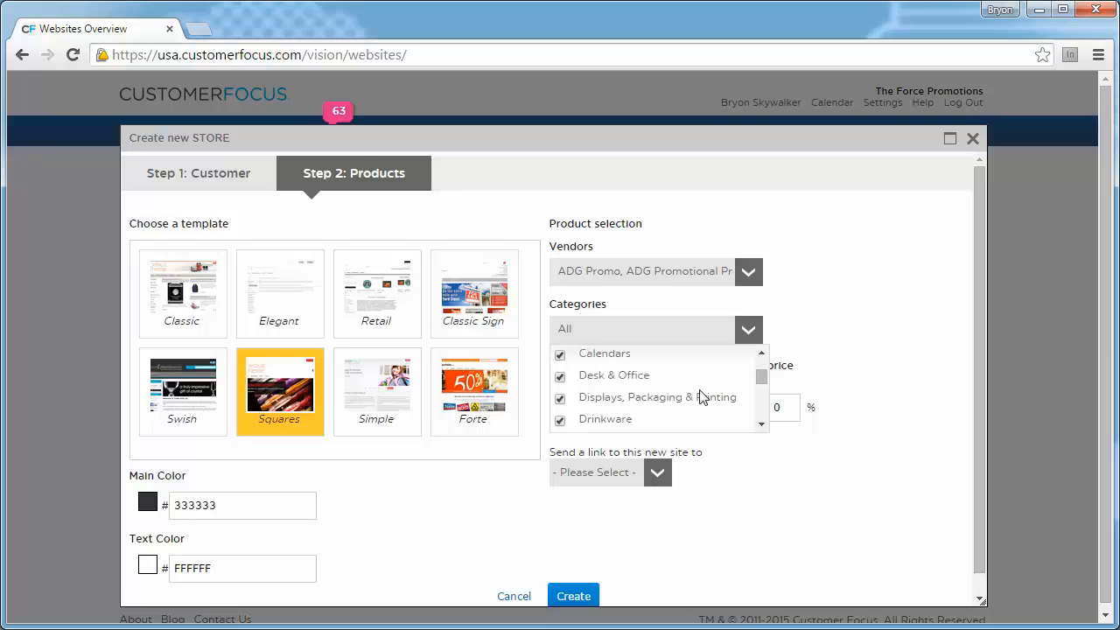
scroll(700, 400, "down", 2)
scroll(670, 369, "up", 3)
scroll(670, 369, "up", 5)
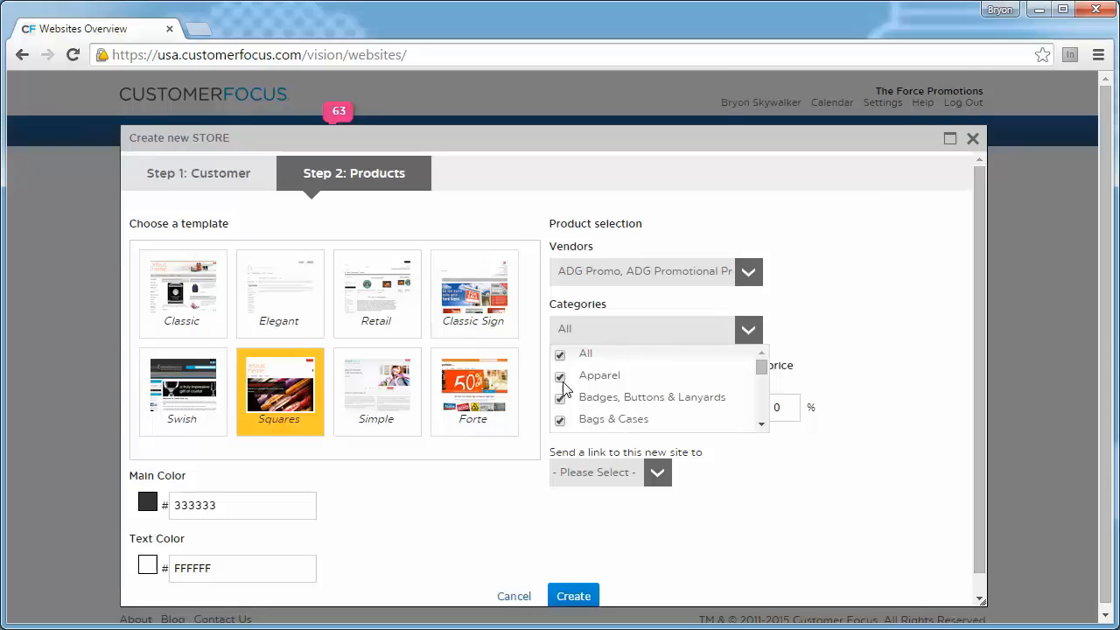
- Set the store's vendors to All and create the store
left_click(748, 271)
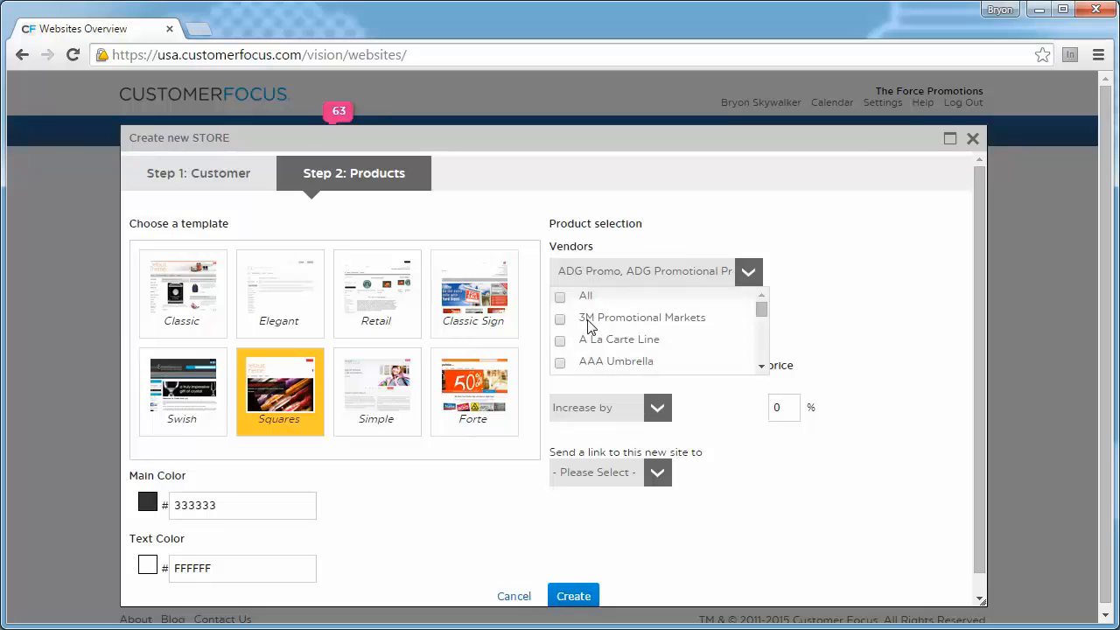
left_click(561, 297)
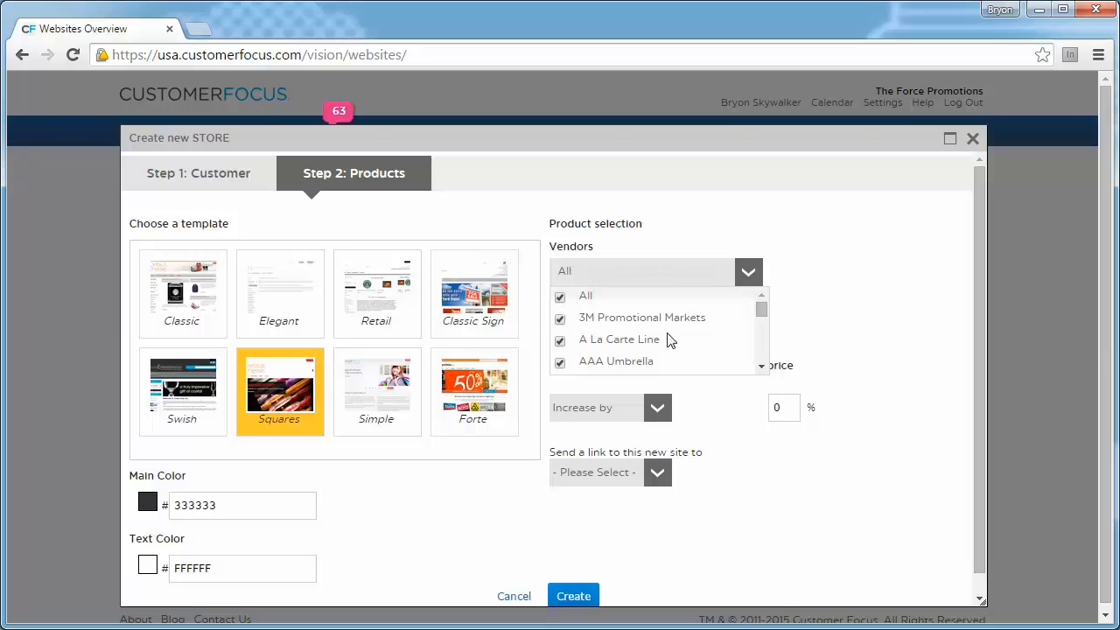
left_click(814, 255)
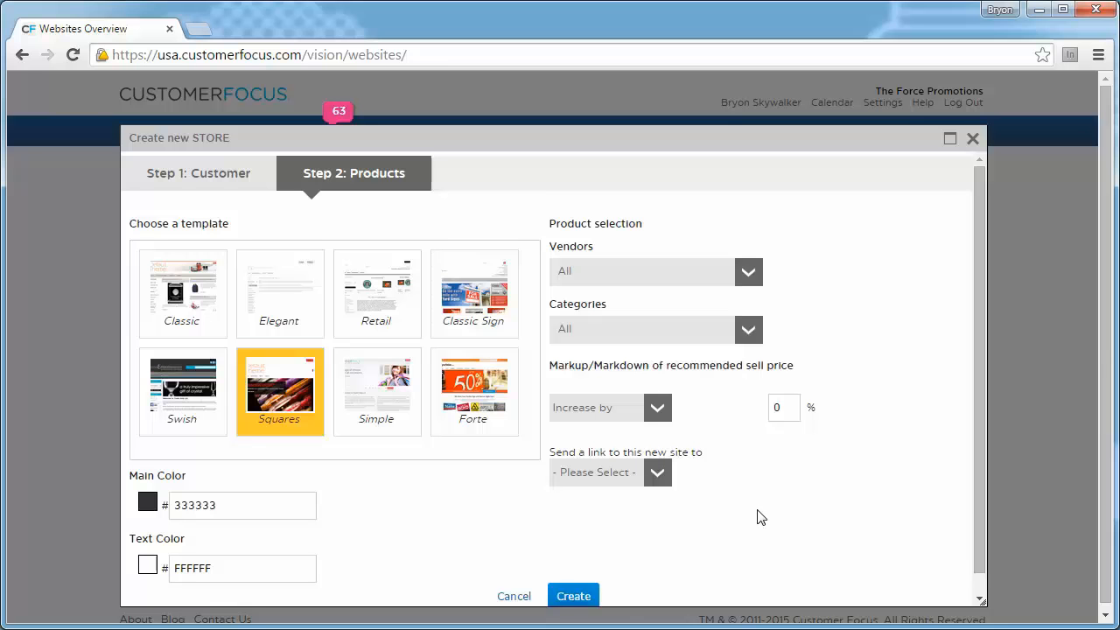
left_click(574, 596)
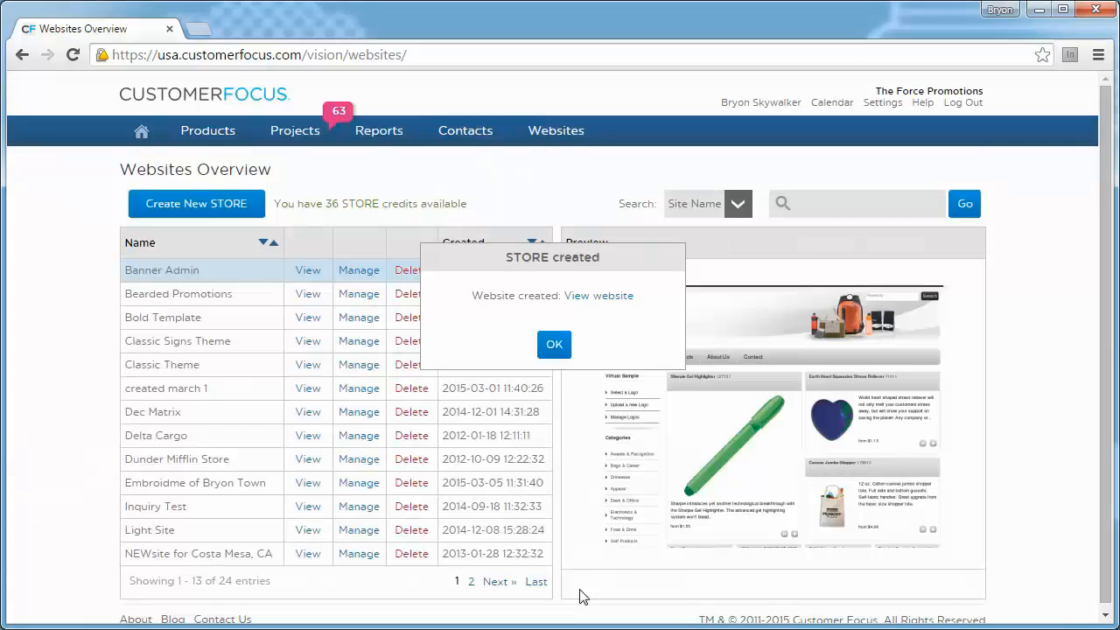
- View the new Home Depot website, check its address and featured products, and return to the websites overview
left_click(598, 297)
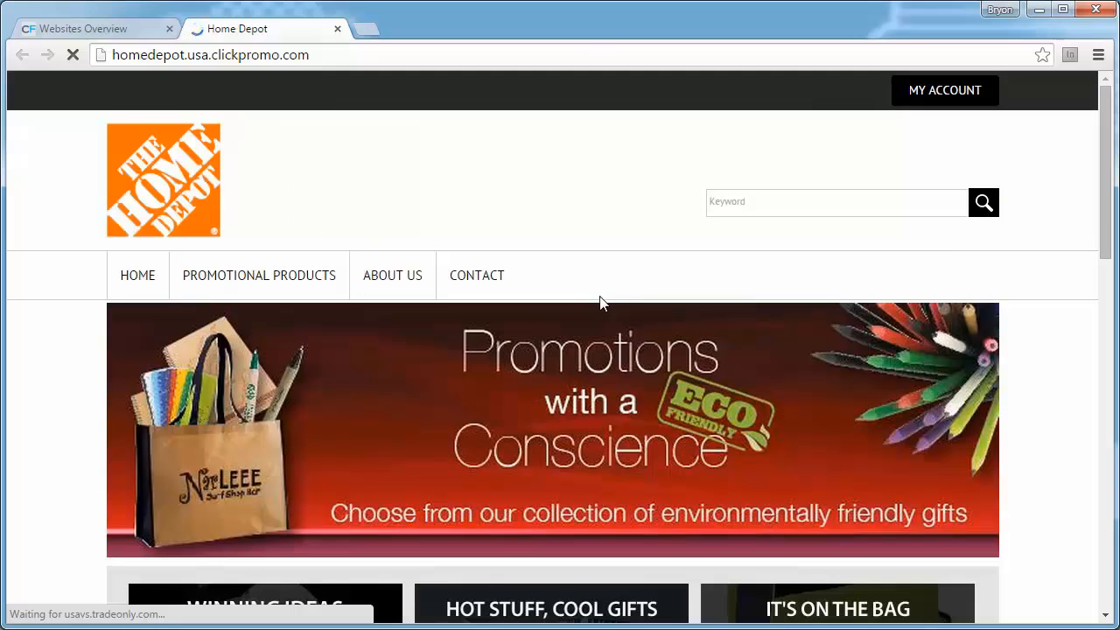
left_click_drag(119, 54, 187, 55)
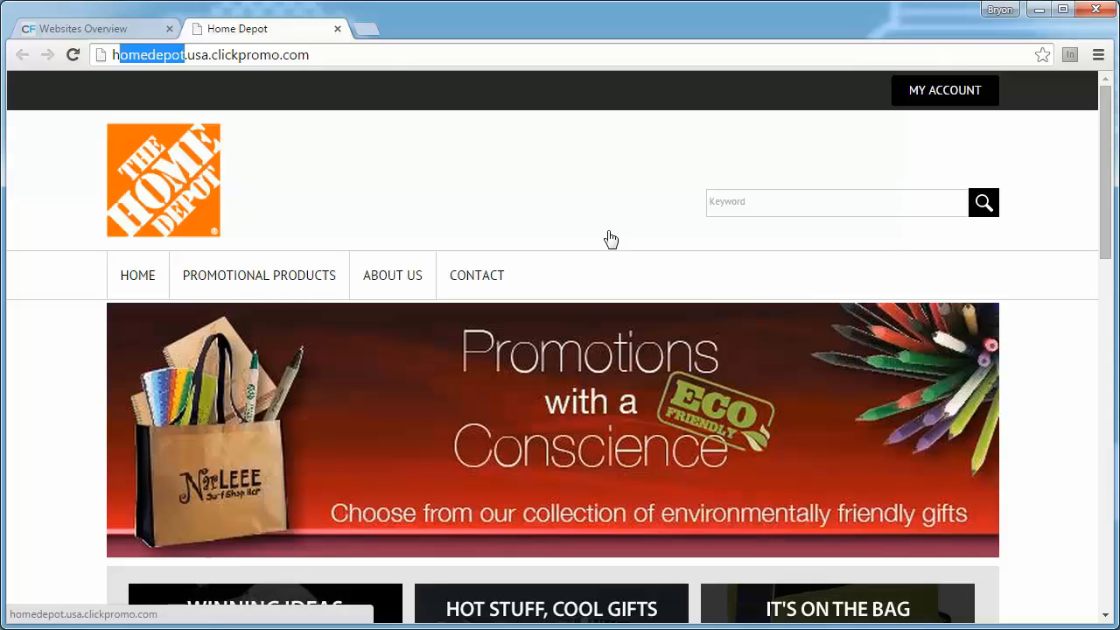
scroll(608, 239, "down", 7)
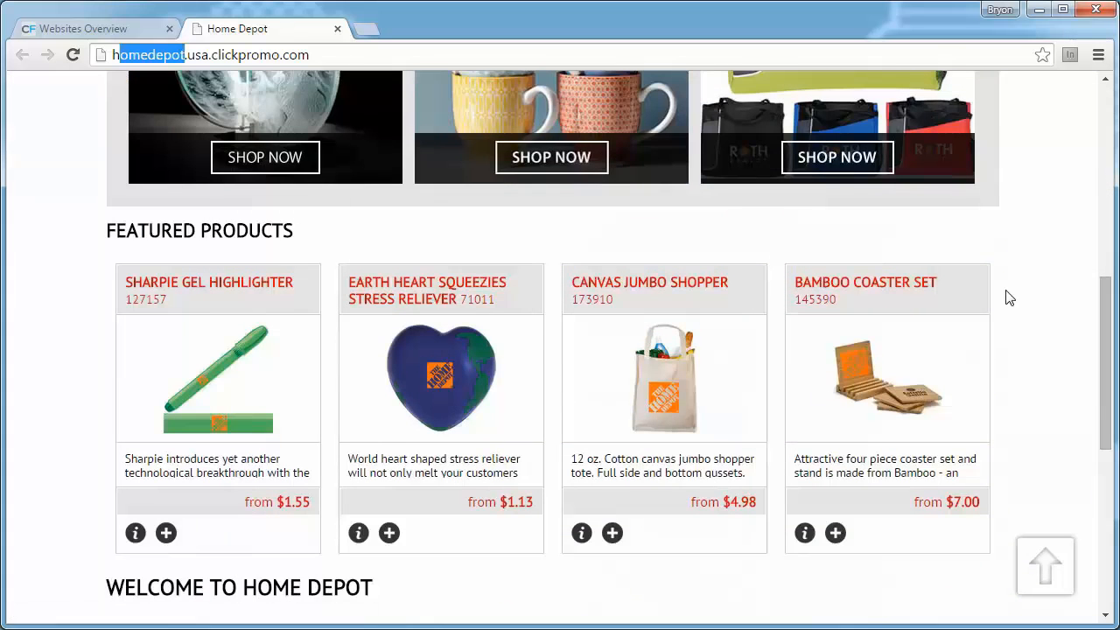
scroll(585, 236, "up", 7)
left_click(103, 32)
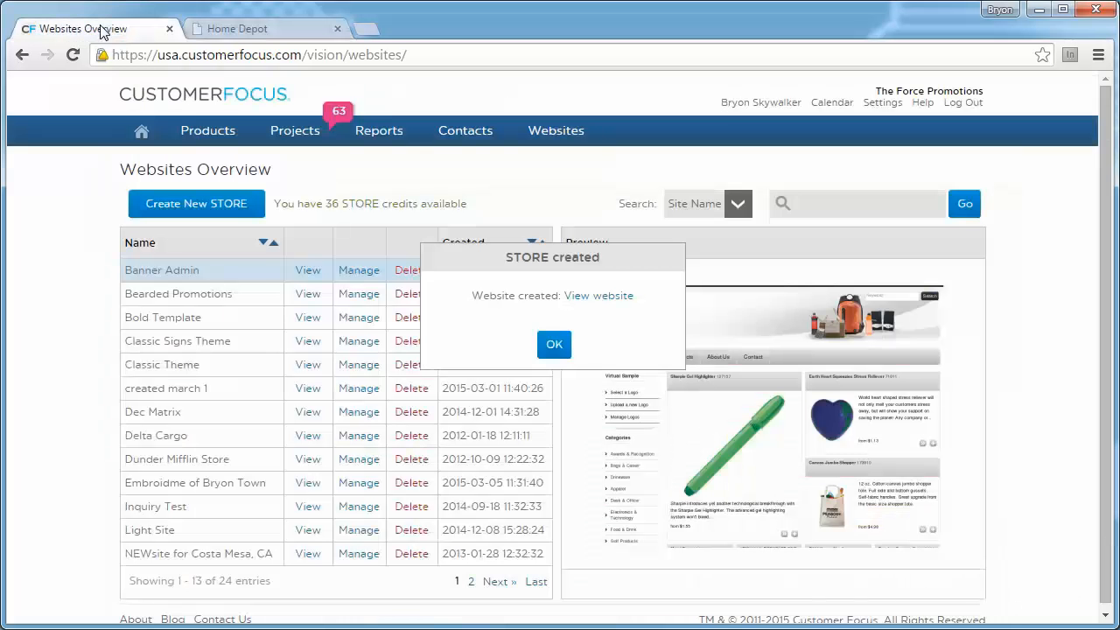